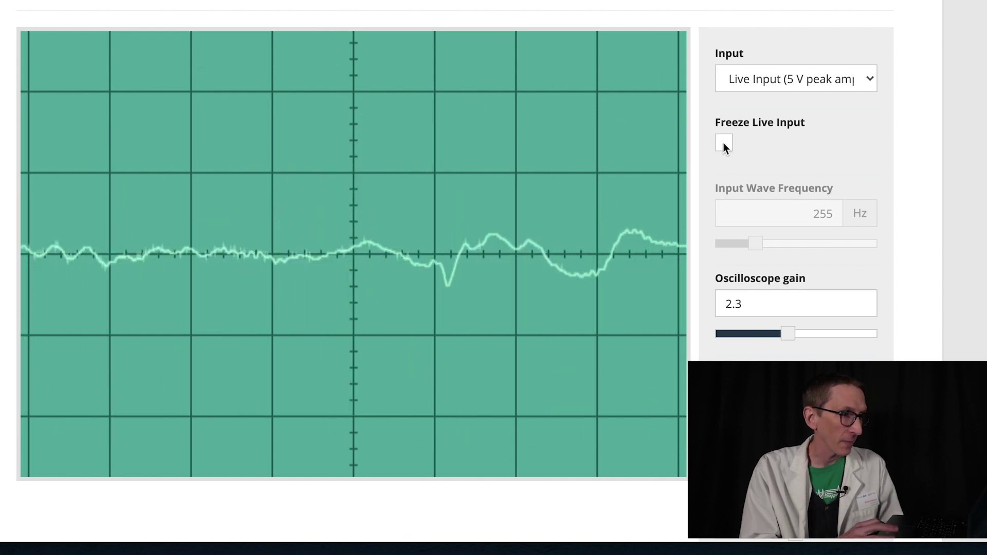
# Freeze and release the live voice waveform three times, ending with the trace running live
pyautogui.click(725, 145)
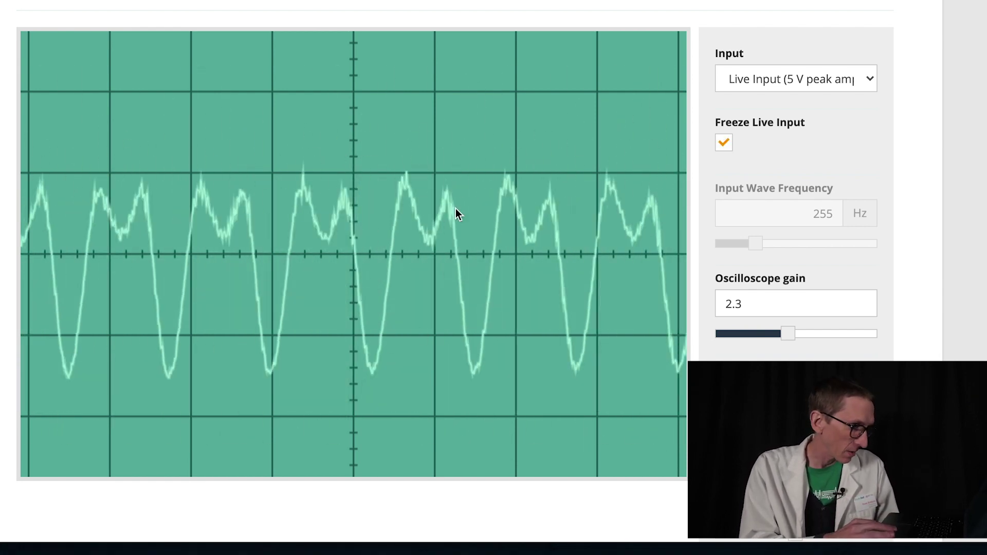
pyautogui.click(722, 146)
pyautogui.click(722, 147)
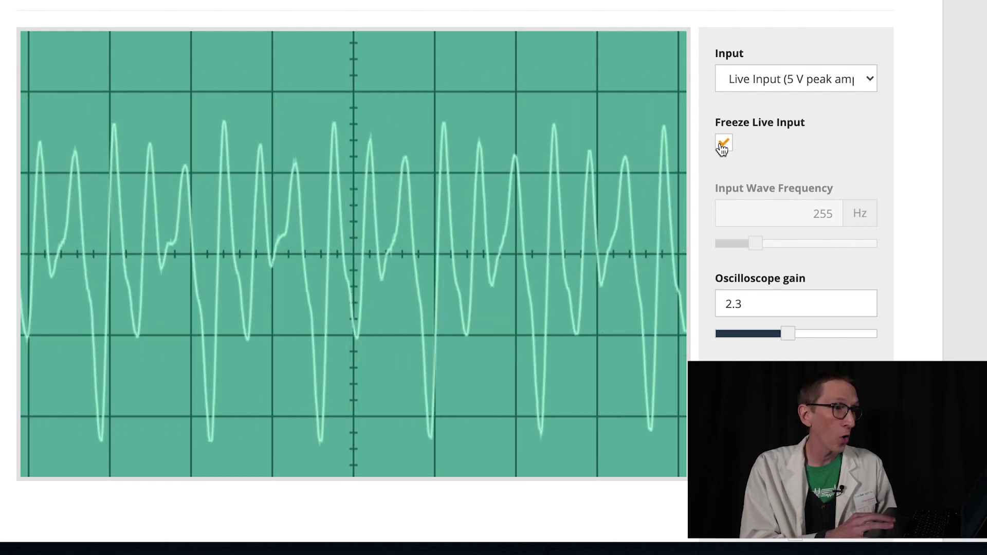
pyautogui.click(725, 146)
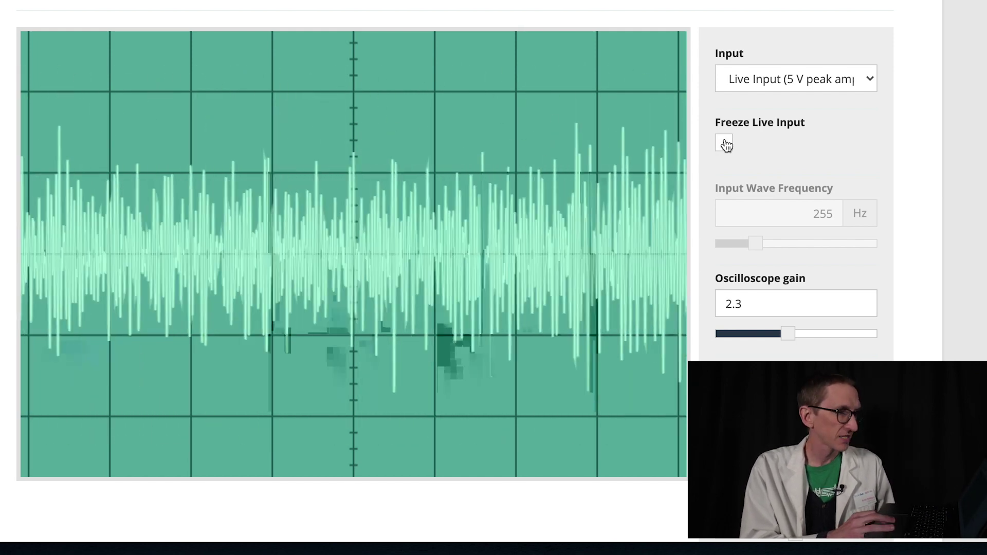
pyautogui.click(725, 144)
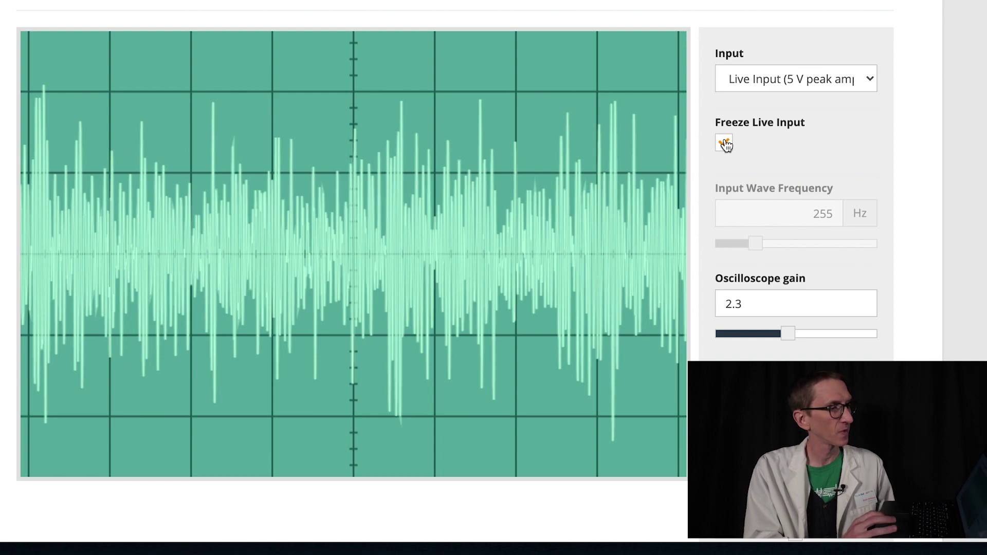
pyautogui.click(725, 145)
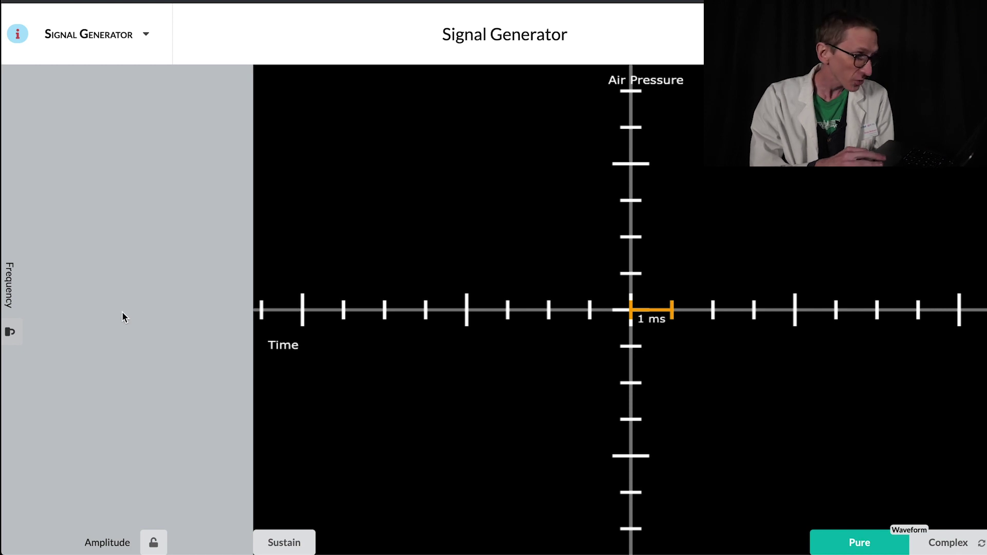
pyautogui.click(155, 384)
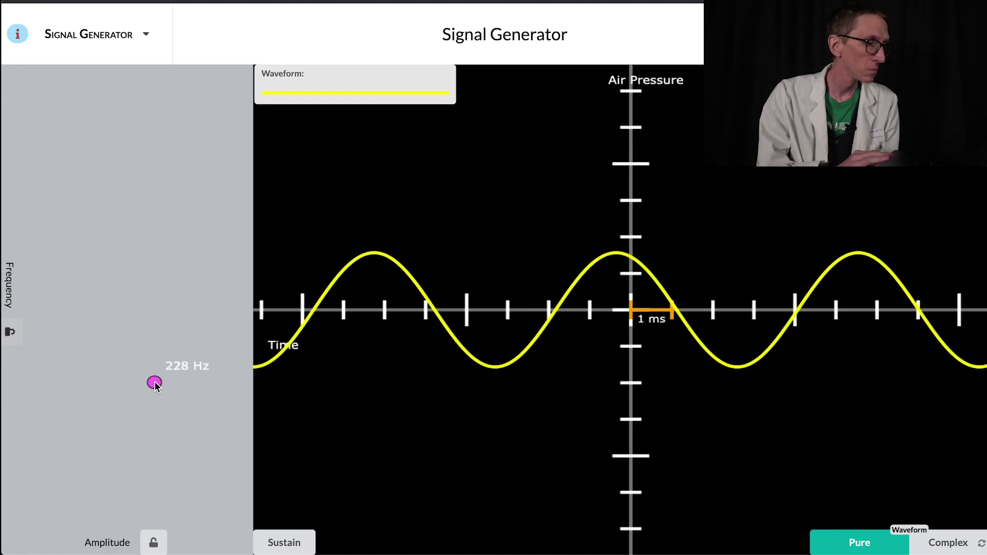
pyautogui.moveTo(155, 381); pyautogui.dragTo(154, 381)
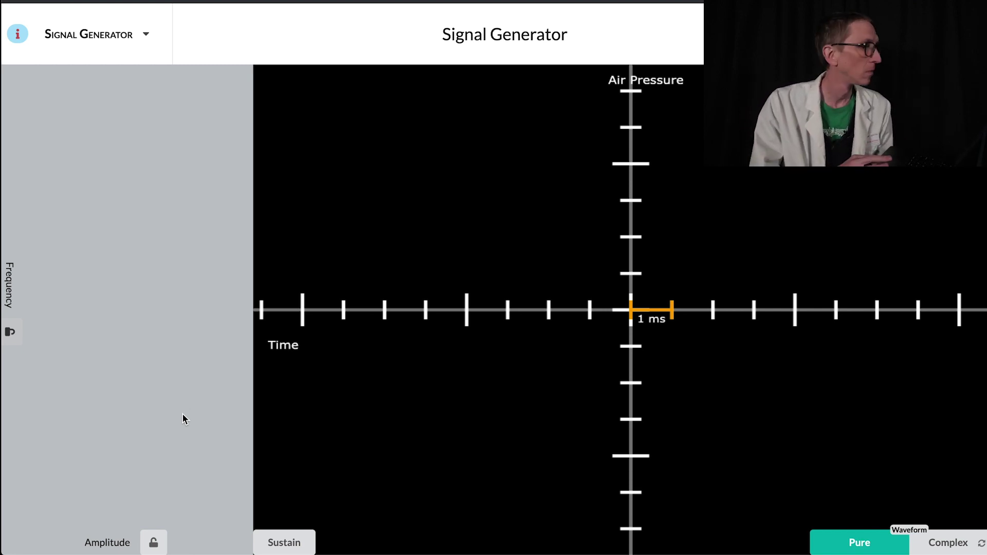
pyautogui.moveTo(181, 416); pyautogui.dragTo(146, 152)
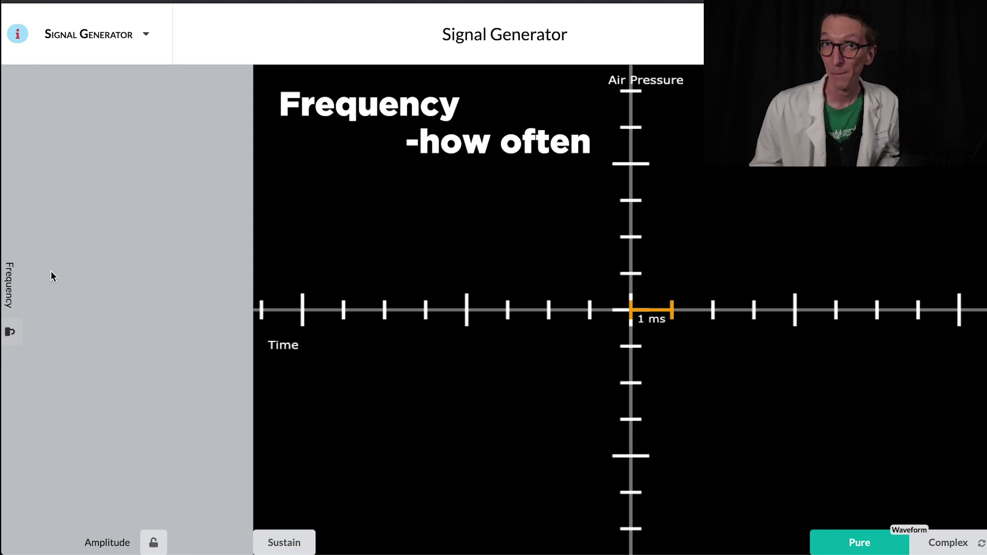
pyautogui.click(176, 332)
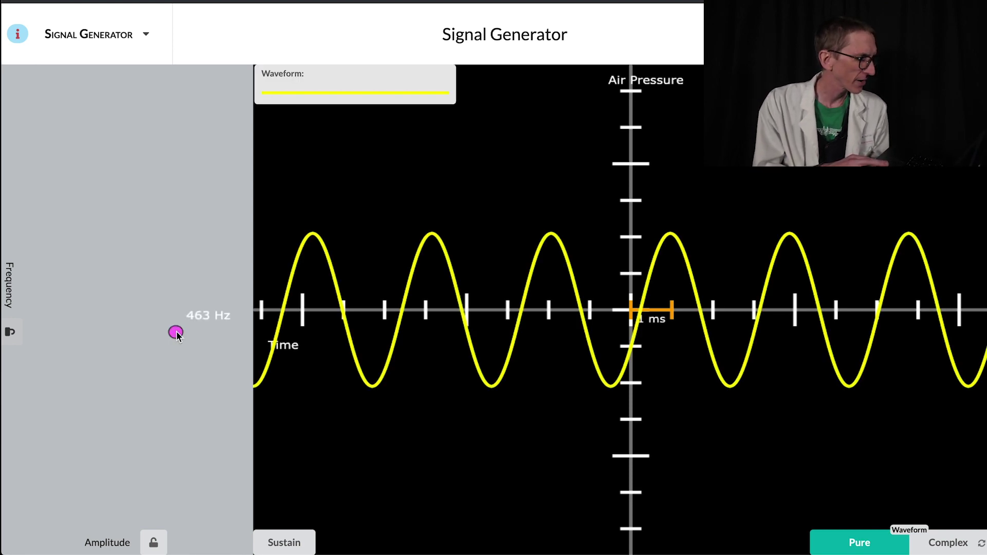
pyautogui.click(181, 211)
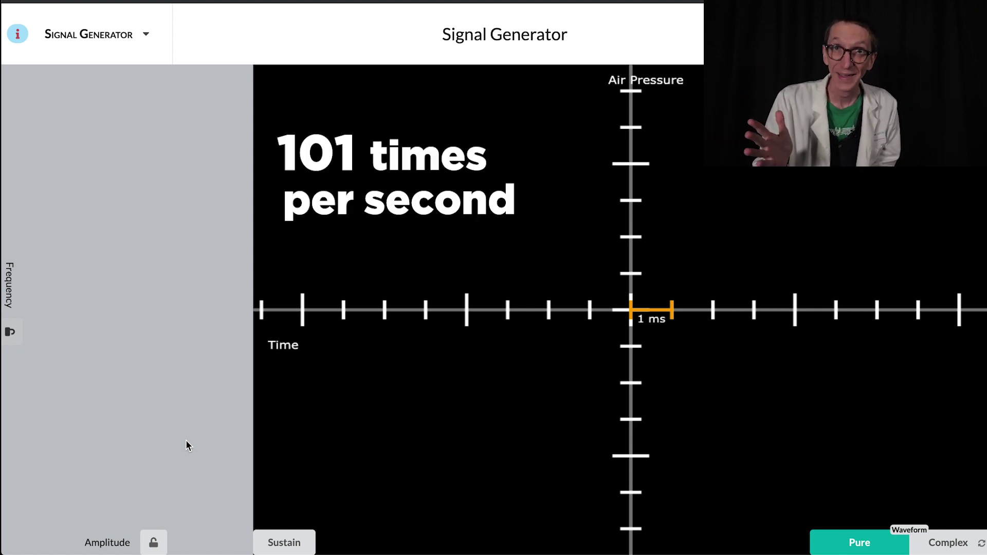
pyautogui.click(186, 441)
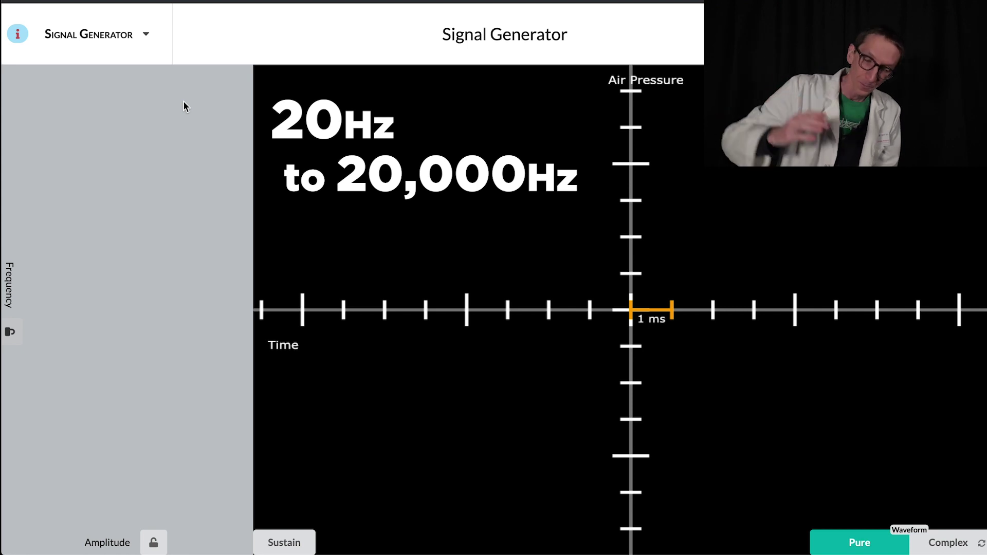
pyautogui.click(191, 88)
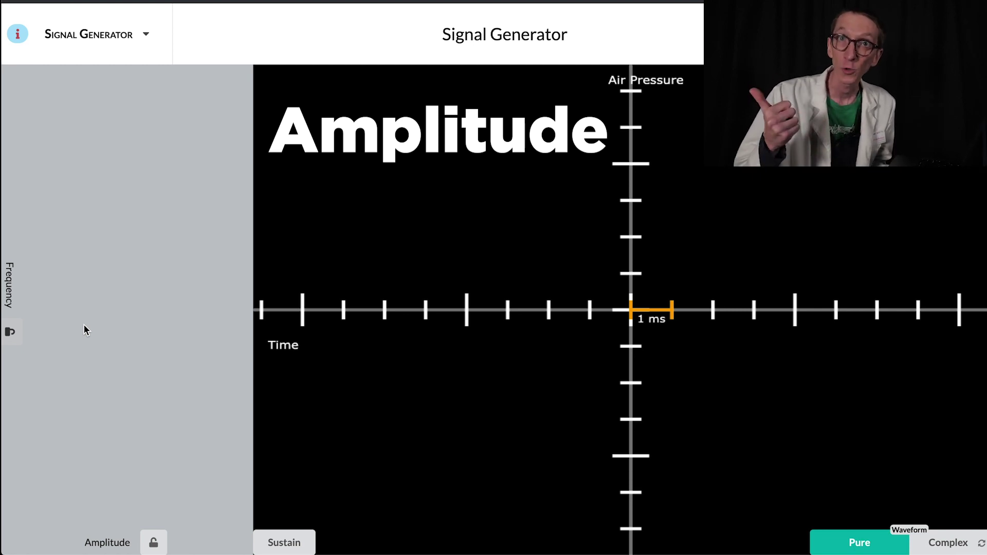
pyautogui.click(11, 333)
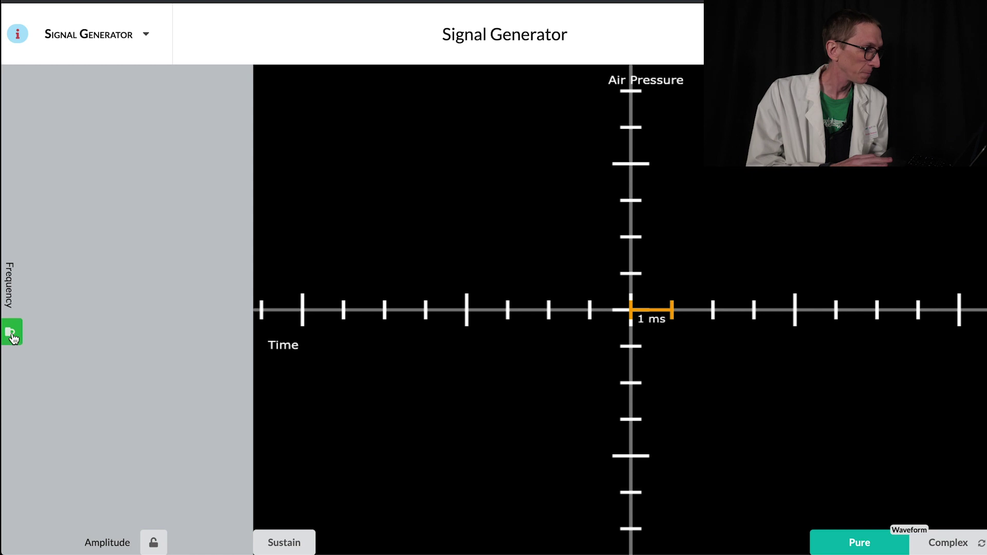
pyautogui.moveTo(80, 333); pyautogui.dragTo(31, 340)
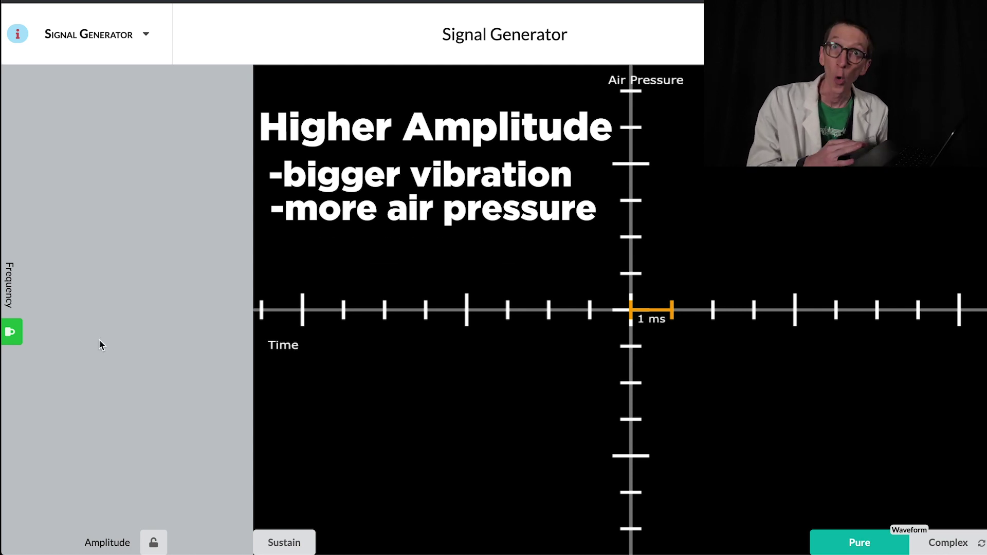
pyautogui.click(11, 331)
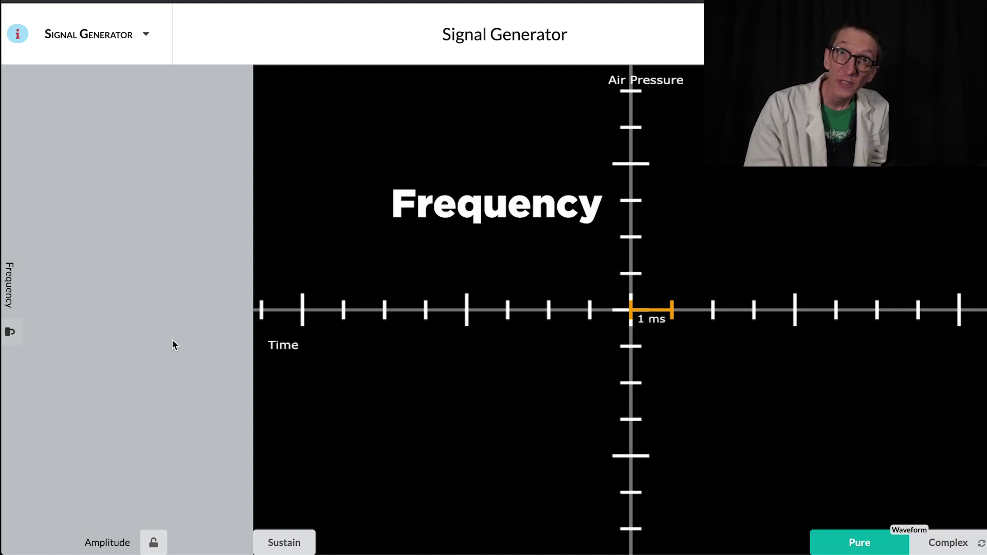
pyautogui.moveTo(172, 339)
pyautogui.mouseDown()
pyautogui.moveTo(171, 168)
pyautogui.moveTo(147, 383)
pyautogui.mouseUp()
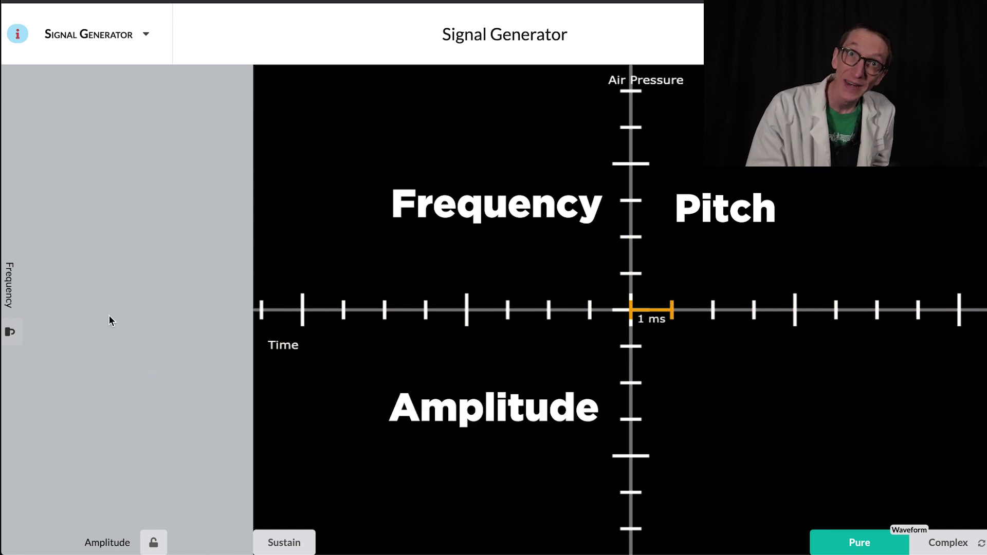
pyautogui.moveTo(94, 313)
pyautogui.mouseDown()
pyautogui.moveTo(233, 322)
pyautogui.moveTo(89, 315)
pyautogui.mouseUp()
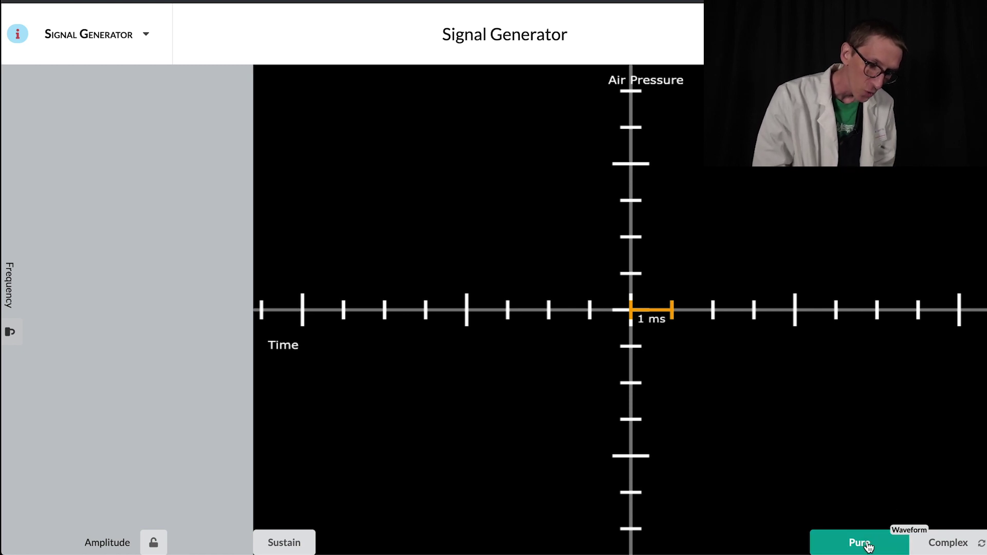
# Play a 565 Hz pure tone, then switch to a Complex waveform tuned to 284 Hz
pyautogui.click(166, 319)
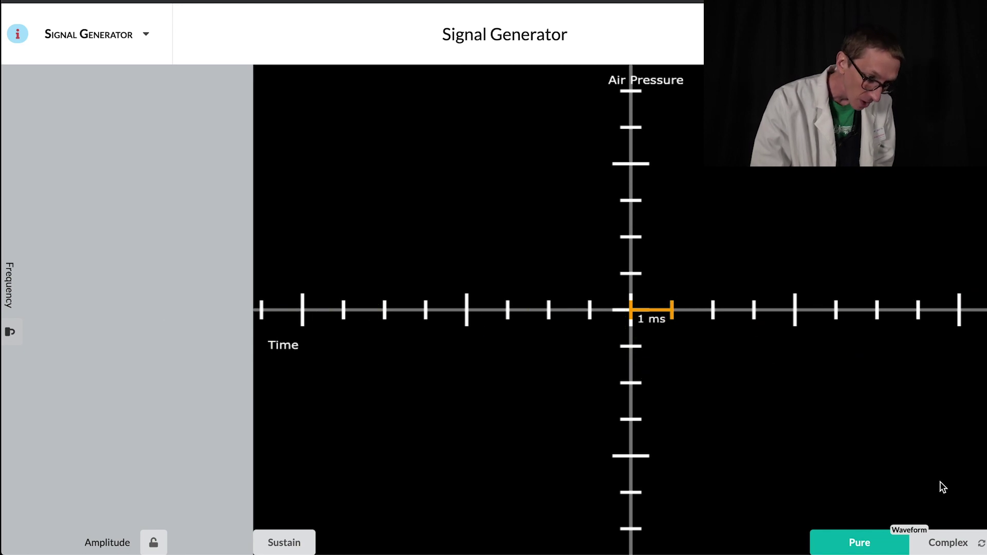
pyautogui.click(947, 542)
pyautogui.click(166, 362)
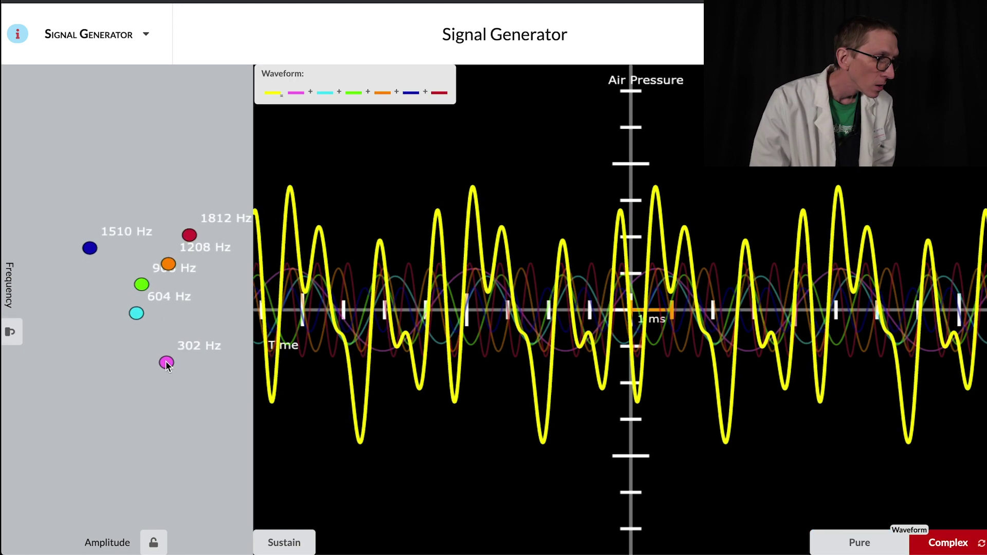
pyautogui.moveTo(165, 361)
pyautogui.mouseDown()
pyautogui.moveTo(134, 308)
pyautogui.moveTo(119, 414)
pyautogui.moveTo(146, 367)
pyautogui.mouseUp()
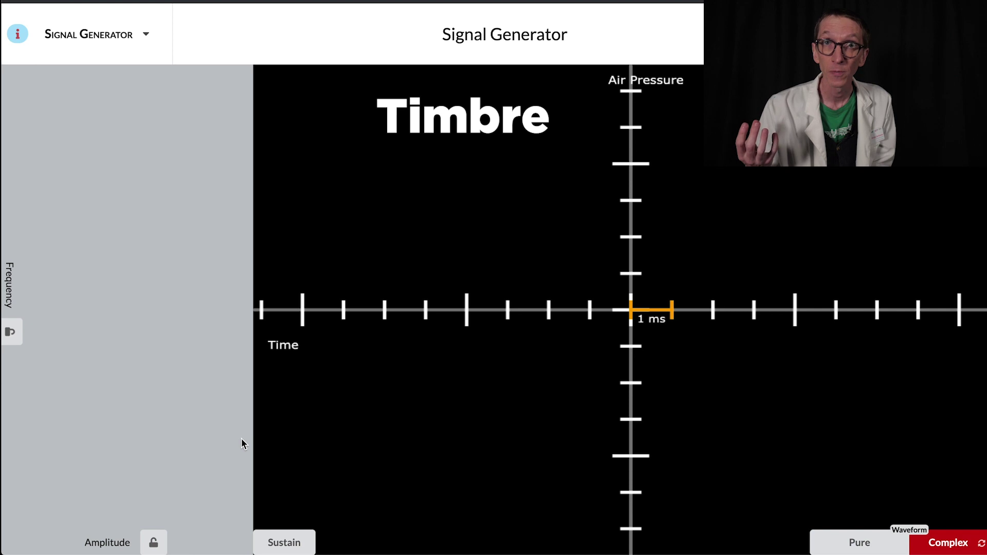
pyautogui.moveTo(155, 339); pyautogui.dragTo(242, 438)
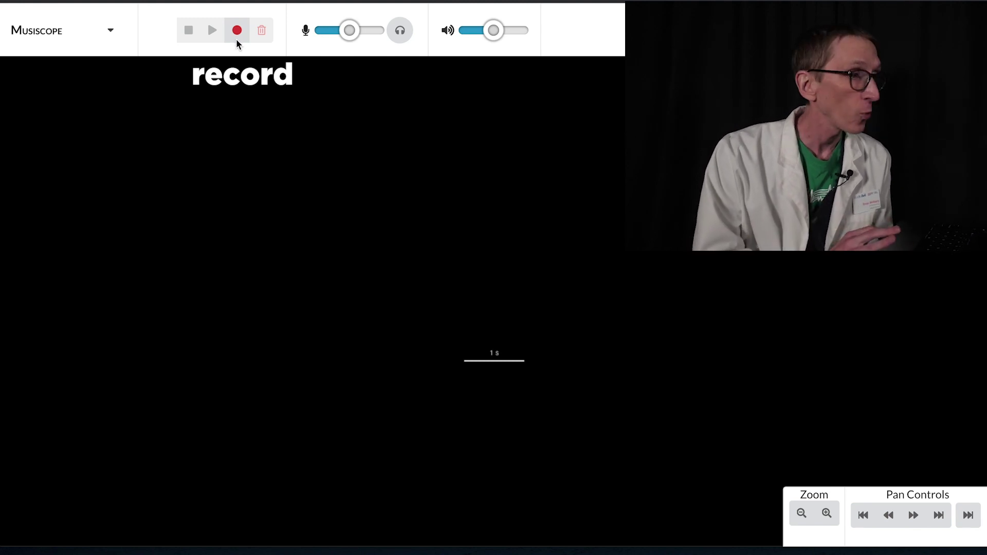
# Record a short spoken clip, then zoom in and out on its waveform
pyautogui.click(236, 34)
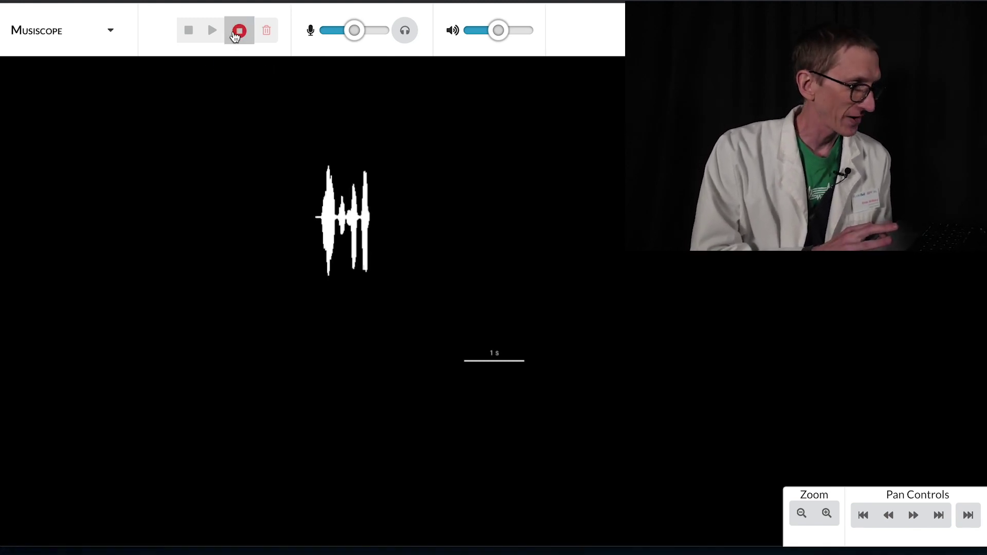
pyautogui.click(235, 34)
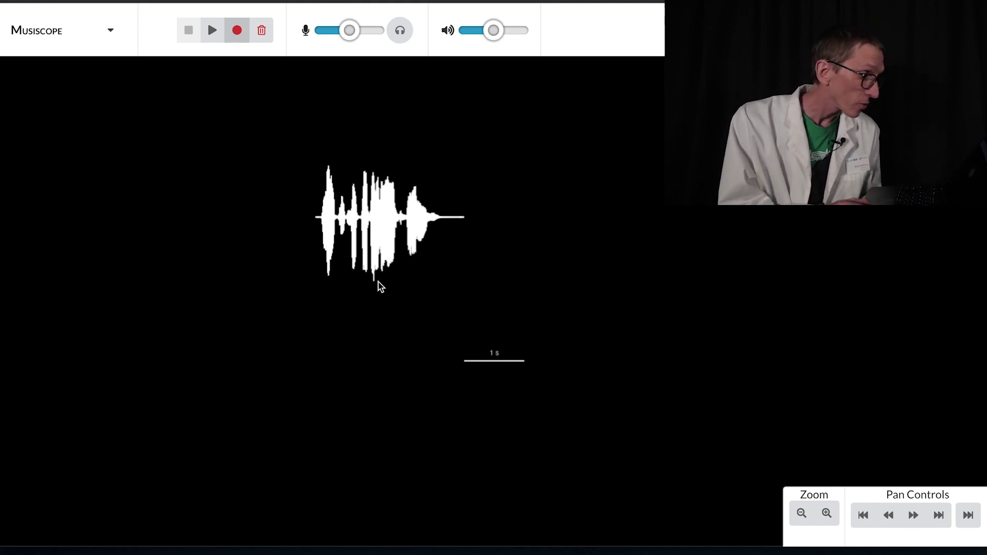
pyautogui.scroll(5, 379, 285)
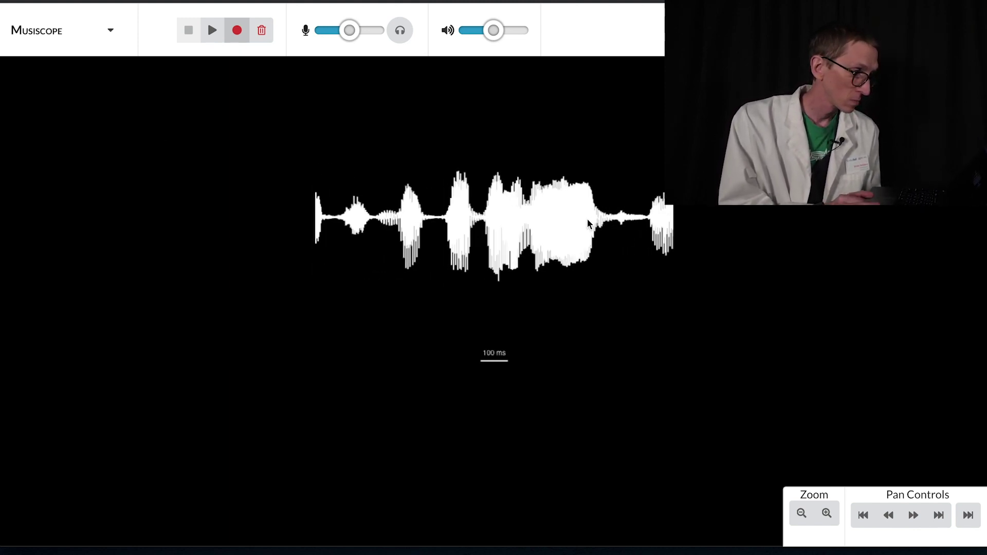
pyautogui.scroll(5, 591, 221)
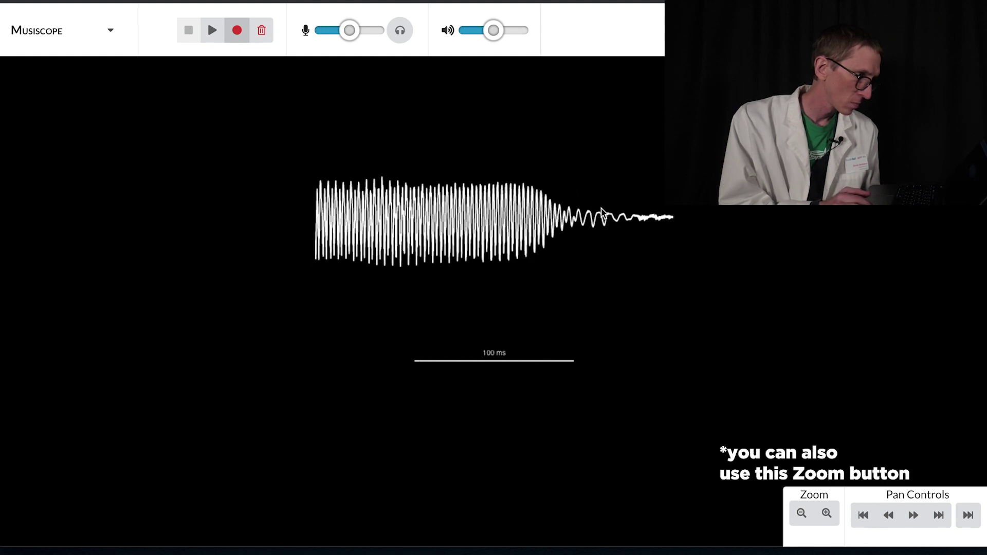
pyautogui.scroll(5, 603, 212)
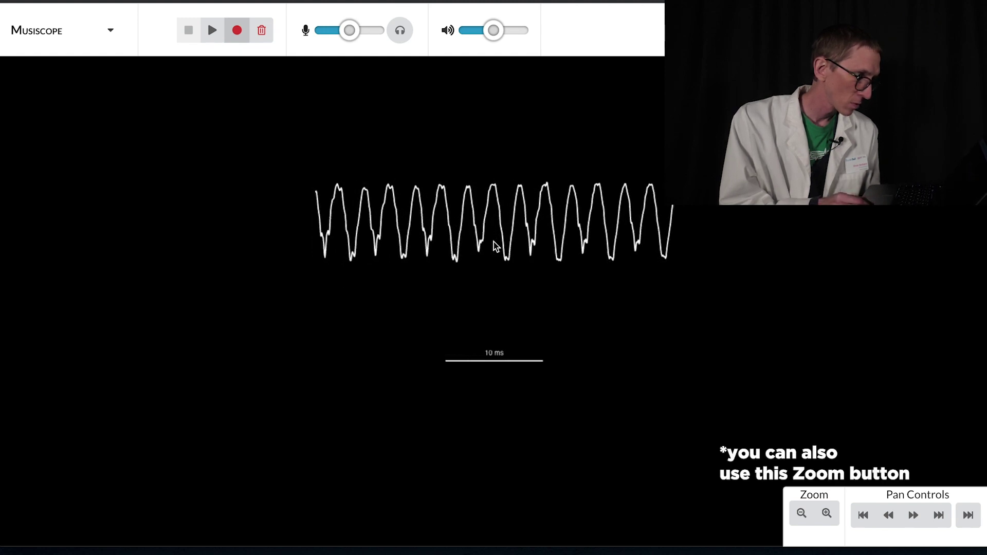
pyautogui.scroll(-1, 493, 245)
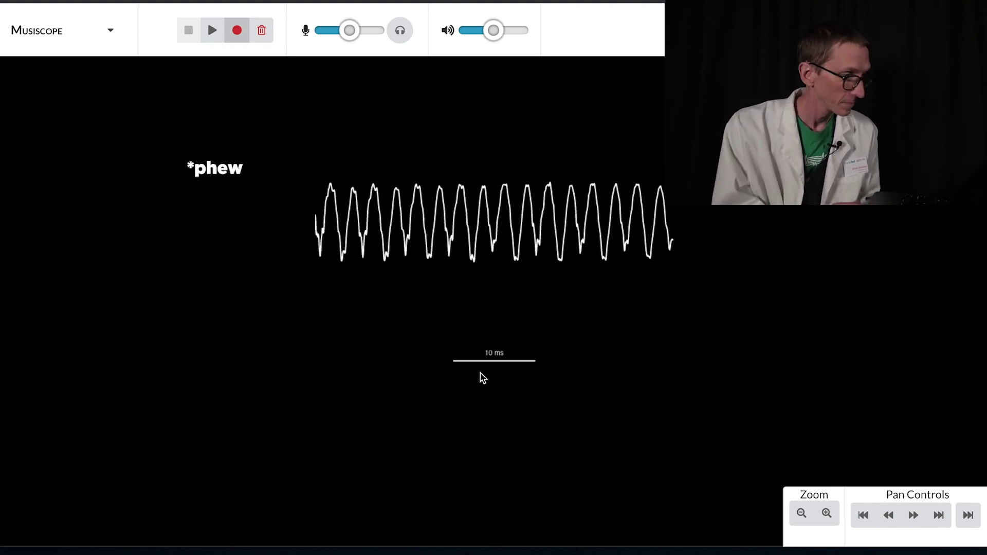
pyautogui.scroll(-10, 480, 377)
# Play back the entire clip, then select and widen a short stretch and play it
pyautogui.click(208, 40)
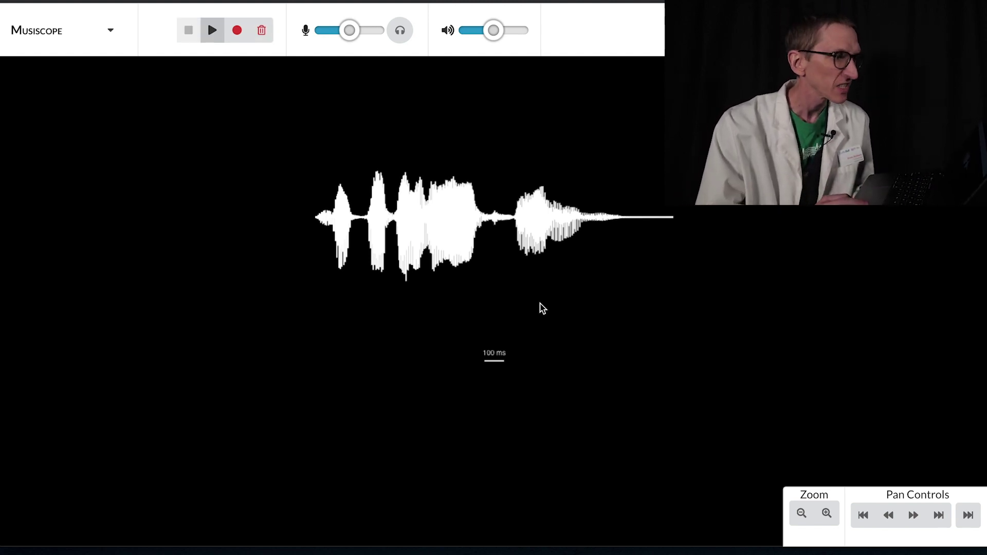
pyautogui.moveTo(433, 291); pyautogui.dragTo(491, 291)
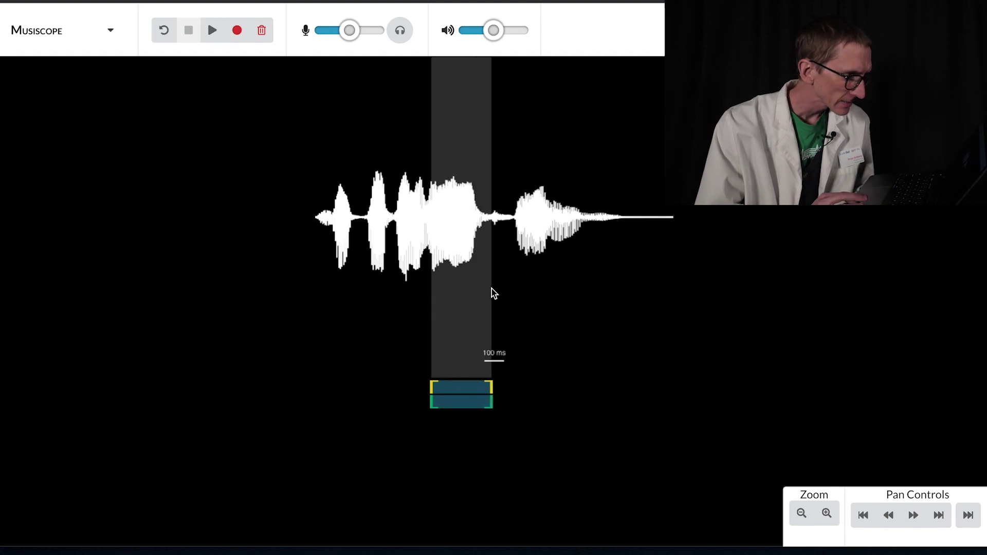
pyautogui.moveTo(492, 387); pyautogui.dragTo(593, 388)
pyautogui.click(215, 30)
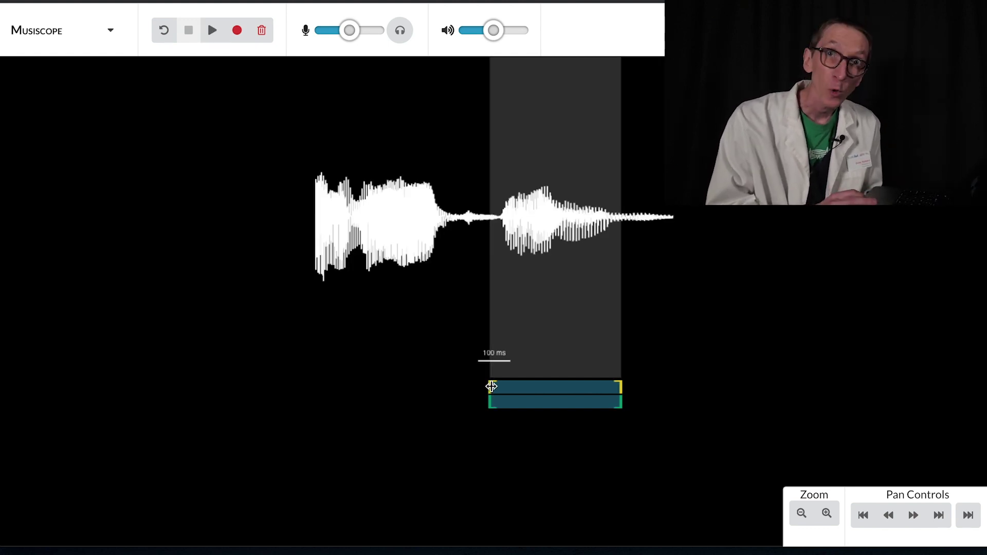
# Adjust the selection's start and end points and loop the highlighted section
pyautogui.moveTo(491, 387); pyautogui.dragTo(360, 386)
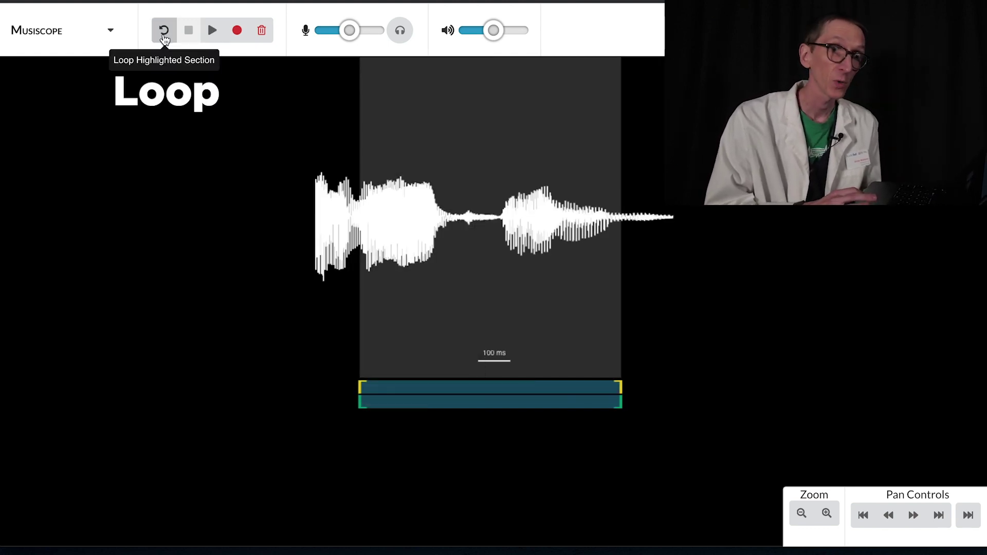
pyautogui.click(163, 33)
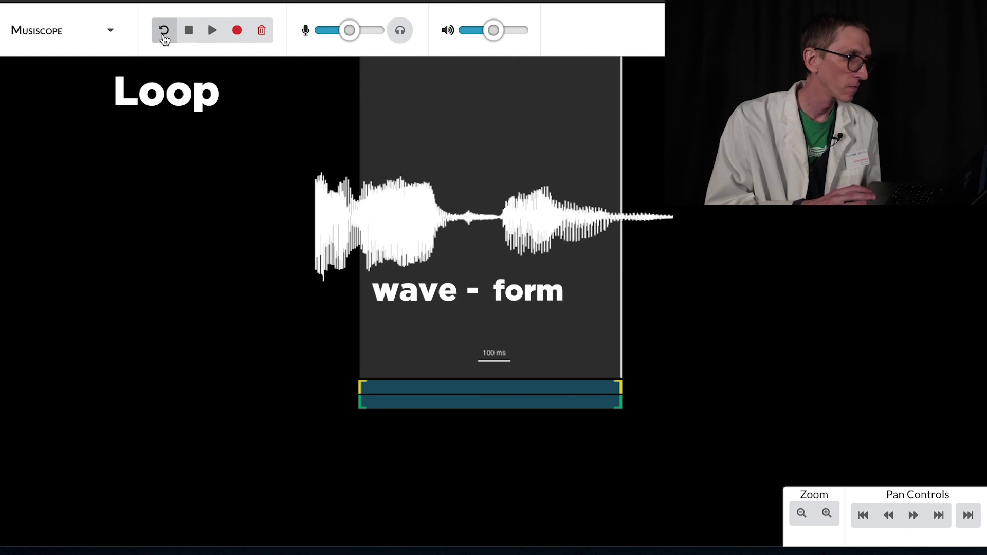
pyautogui.moveTo(619, 393); pyautogui.dragTo(448, 383)
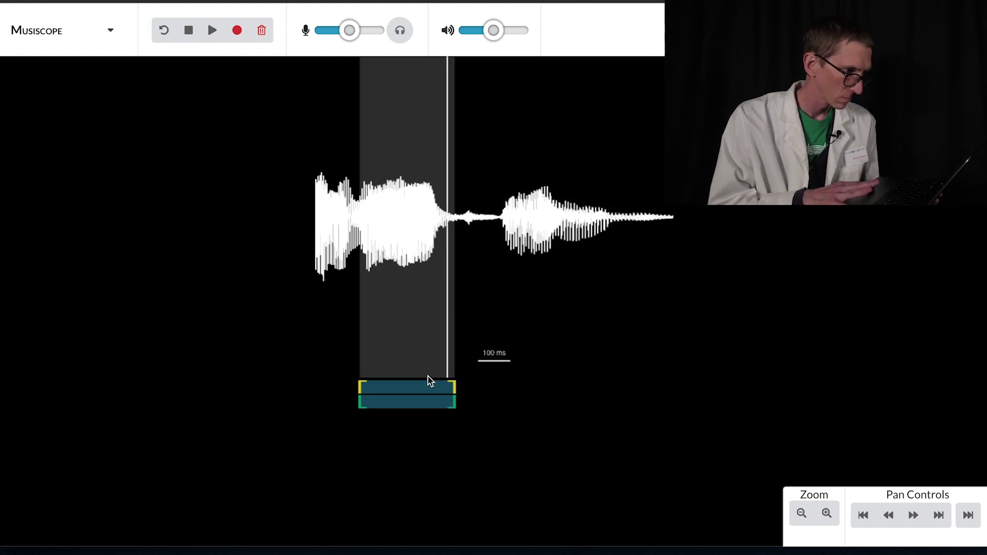
pyautogui.moveTo(377, 392); pyautogui.dragTo(357, 392)
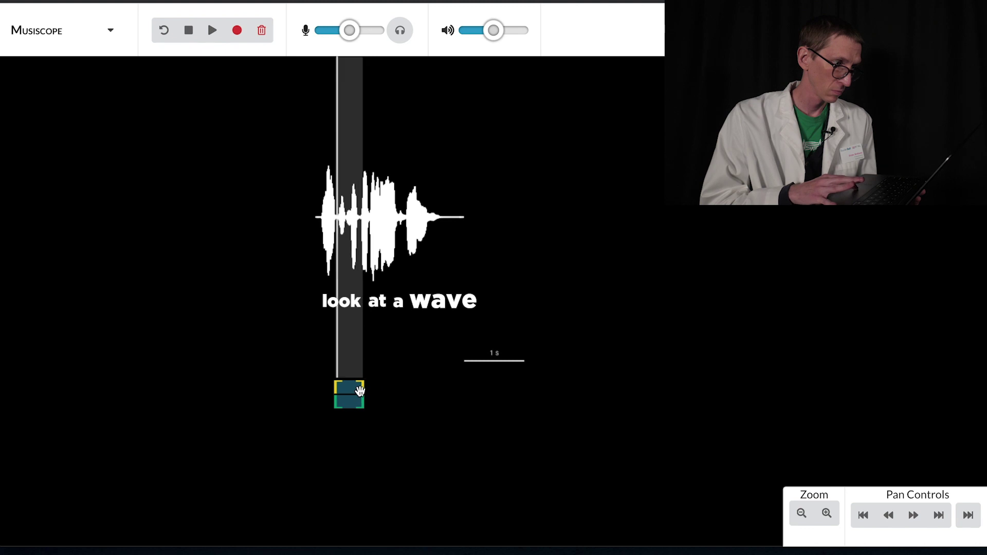
pyautogui.click(164, 33)
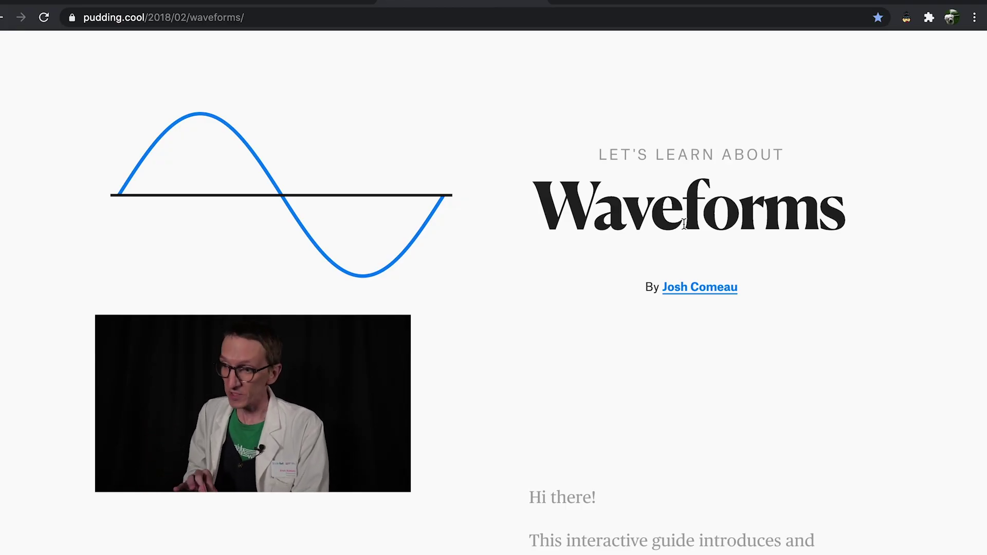
# Scroll past the introduction to the '1. Reading Waveforms' sine-wave graph
pyautogui.scroll(-5, 683, 224)
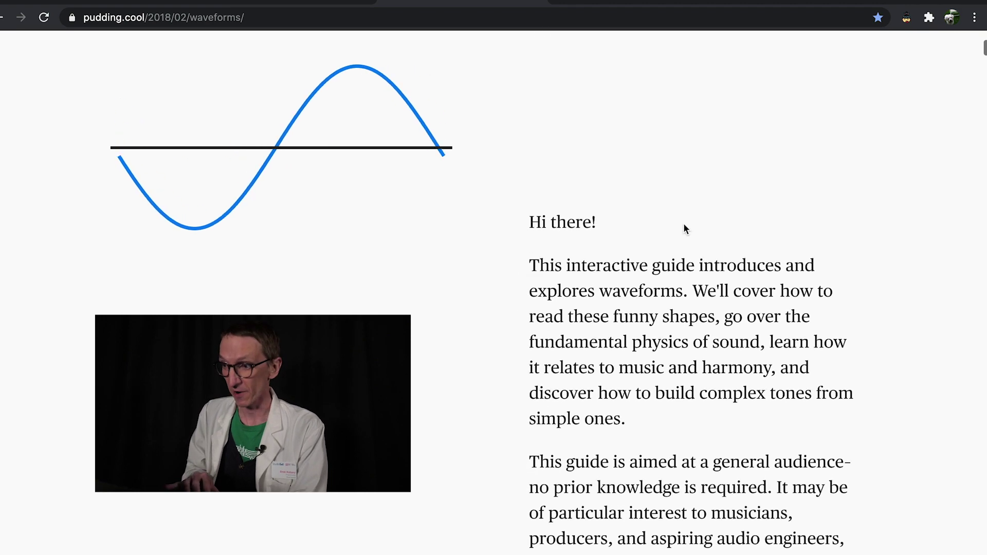
pyautogui.scroll(-15, 683, 226)
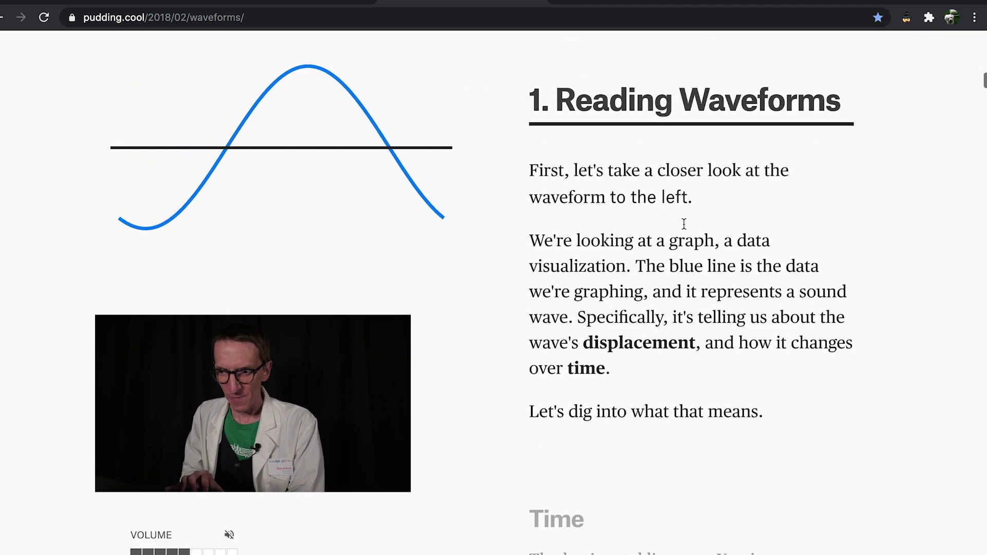
pyautogui.scroll(-2, 684, 224)
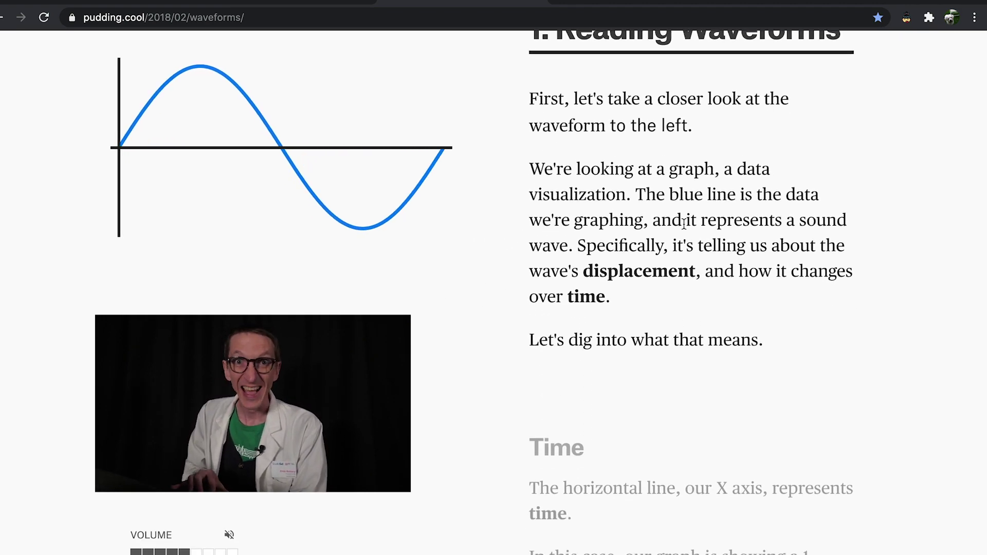